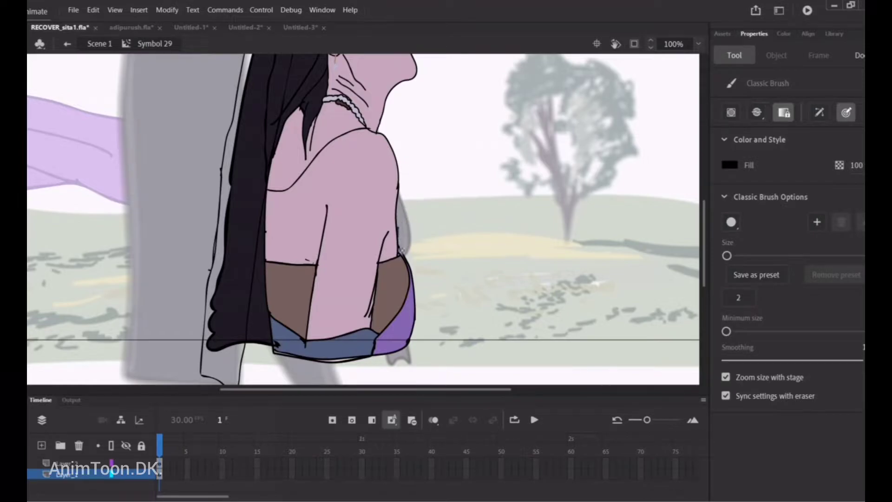
# - Erase the old border line between the brown blouse and the purple drape beside the woman's elbow
pyautogui.press('e')
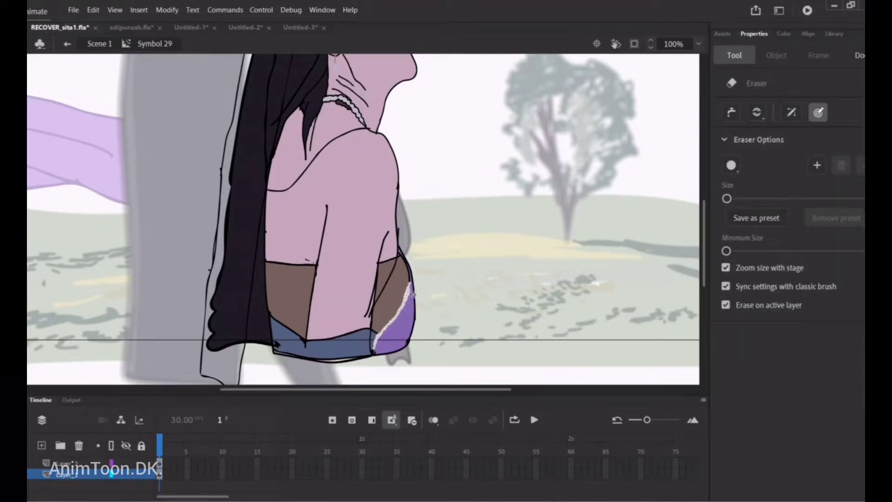
pyautogui.hotkey('ctrl', '=')
pyautogui.moveTo(705, 244); pyautogui.dragTo(705, 265)
pyautogui.moveTo(437, 133); pyautogui.dragTo(450, 192)
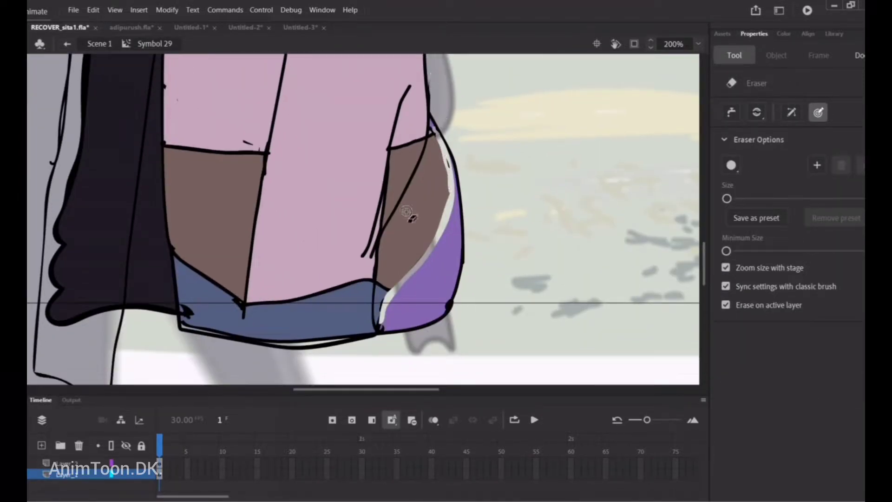
pyautogui.moveTo(371, 260); pyautogui.dragTo(372, 251)
# - Sample the drape's purple and fill the area beyond the new diagonal line beside the elbow with it
pyautogui.press('i')
pyautogui.click(360, 243)
pyautogui.click(373, 227)
pyautogui.press('i')
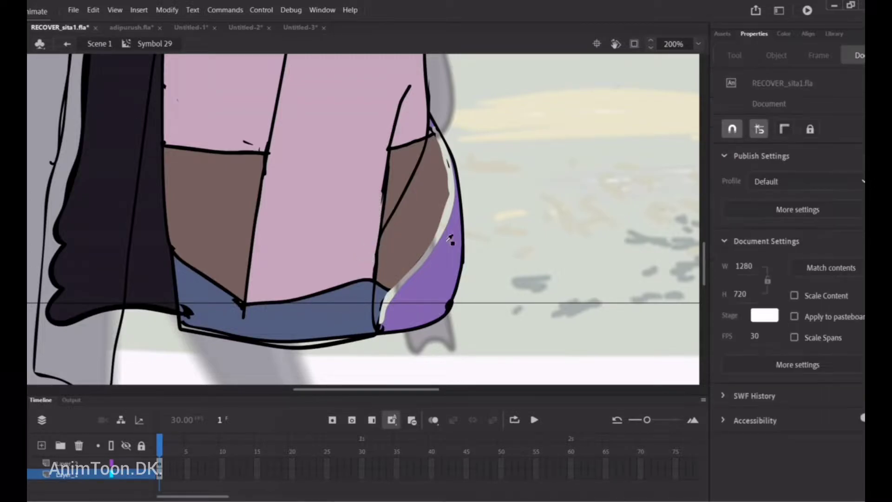
pyautogui.click(449, 243)
pyautogui.click(441, 231)
pyautogui.click(428, 231)
pyautogui.press('b')
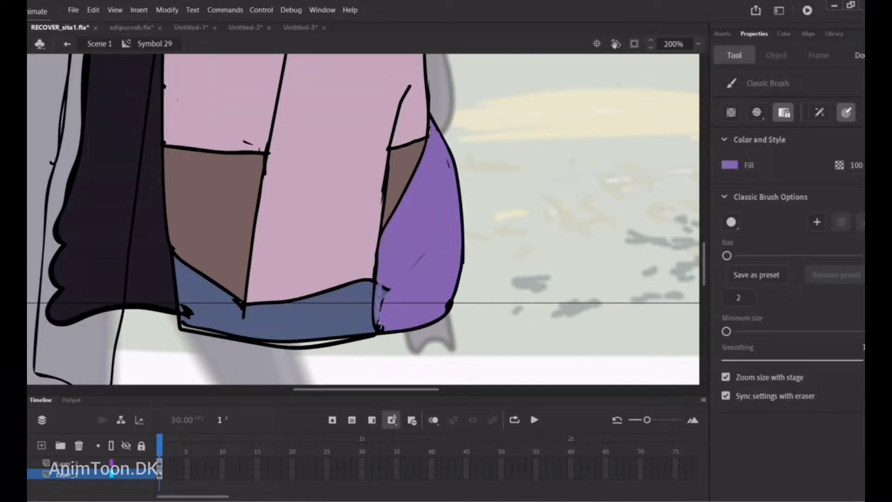
# - Fill the blouse's back, shoulder and sleeve with brown, and the drape behind the hair with purple #825EAD
pyautogui.press('i')
pyautogui.hotkey('ctrl', '-')
pyautogui.moveTo(705, 251); pyautogui.dragTo(704, 230)
pyautogui.click(326, 219)
pyautogui.press('b')
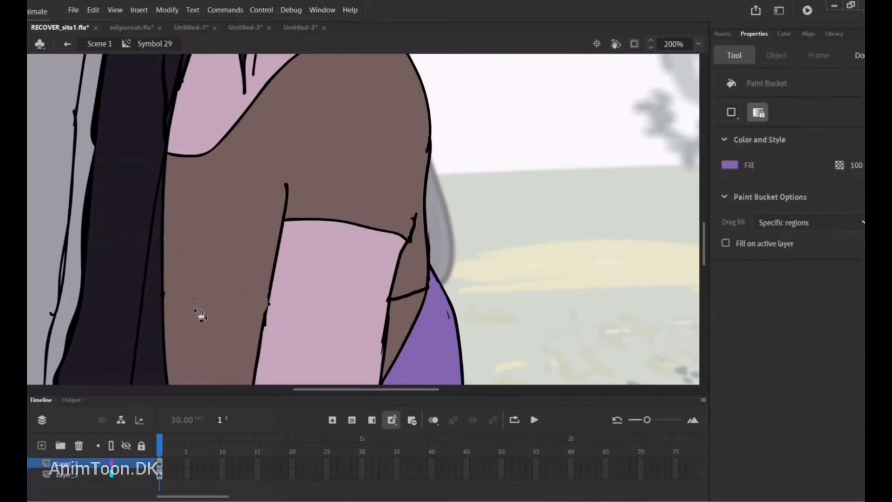
pyautogui.moveTo(705, 232)
pyautogui.mouseDown()
pyautogui.moveTo(705, 179)
pyautogui.moveTo(709, 283)
pyautogui.mouseUp()
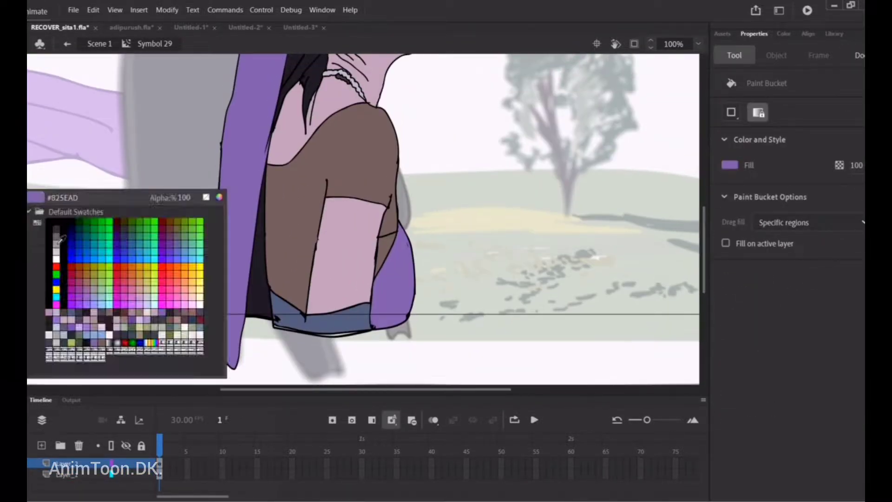
pyautogui.scroll(5, 616, 213)
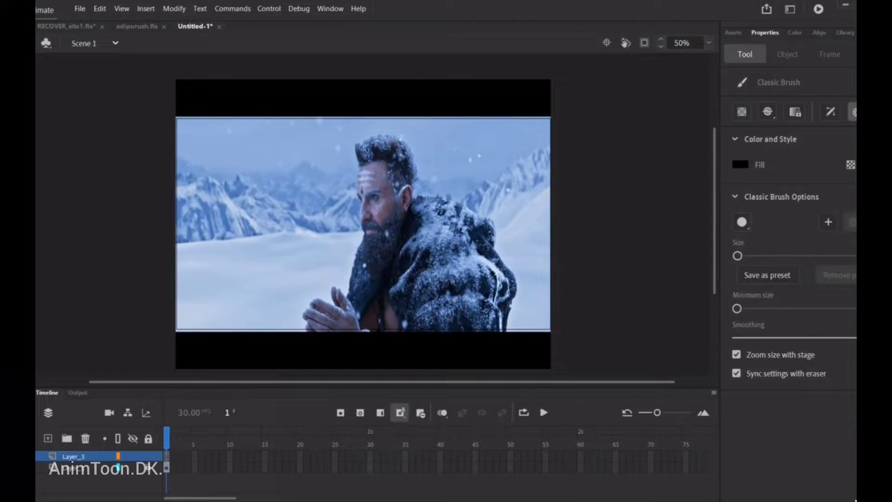
# - Trace the bearded man's forehead, nose, nostril and moustache over the reference photo in Untitled-1 with the black Classic Brush
pyautogui.hotkey('ctrl', '=')
pyautogui.hotkey('ctrl', '=')
pyautogui.moveTo(714, 219); pyautogui.dragTo(715, 206)
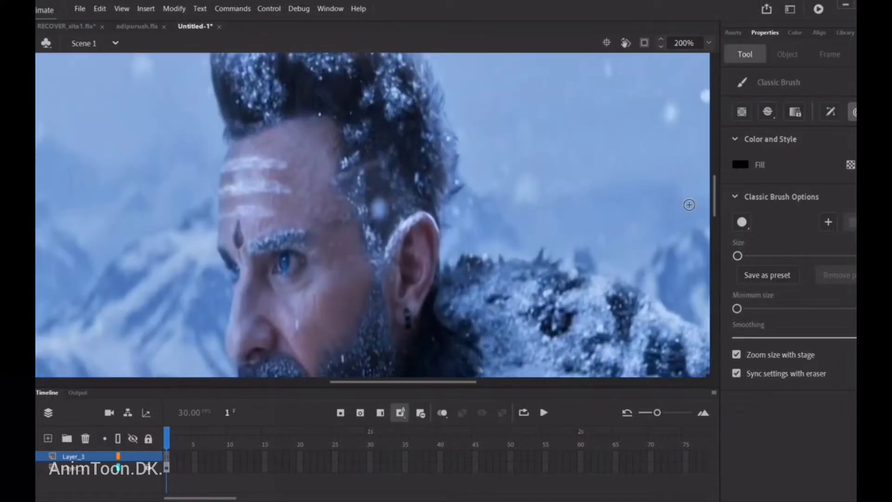
pyautogui.moveTo(222, 262); pyautogui.dragTo(228, 268)
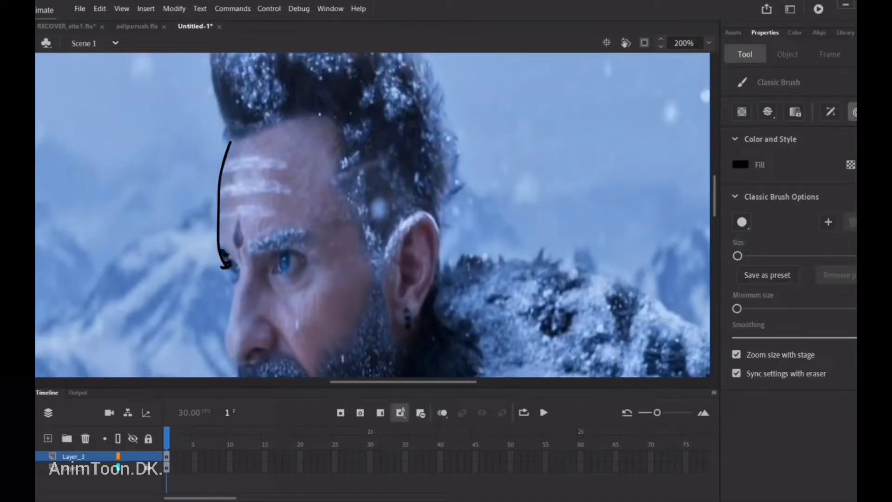
pyautogui.moveTo(715, 209); pyautogui.dragTo(715, 216)
pyautogui.moveTo(249, 312); pyautogui.dragTo(256, 301)
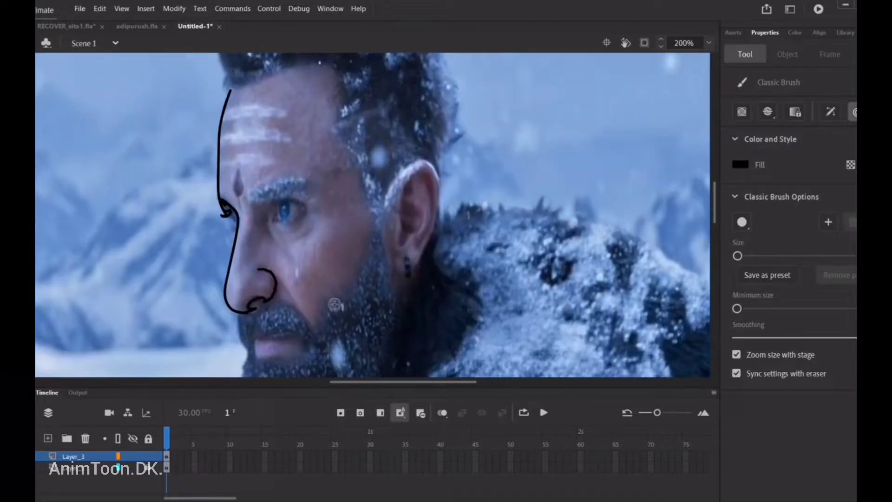
pyautogui.scroll(-2, 715, 204)
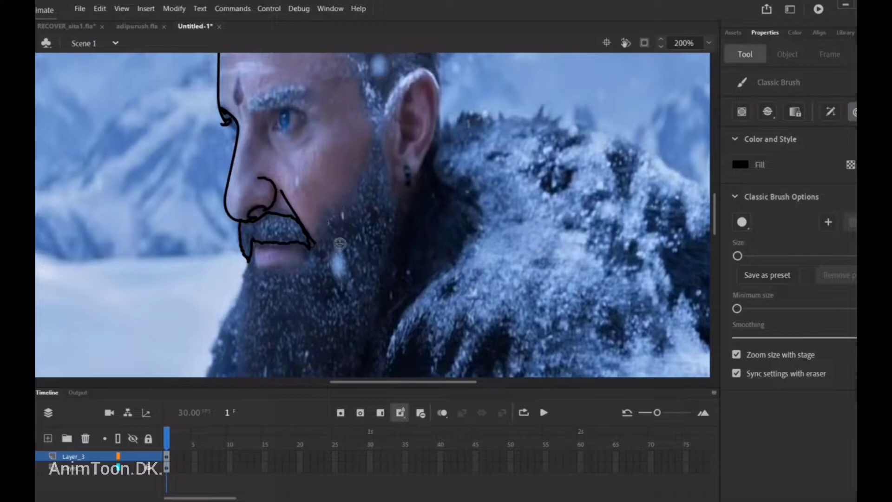
# - Trace the man's hairline from the forehead across the temple and down the sideburn, cleaning up its lower end
pyautogui.scroll(5, 371, 213)
pyautogui.moveTo(230, 222); pyautogui.dragTo(273, 206)
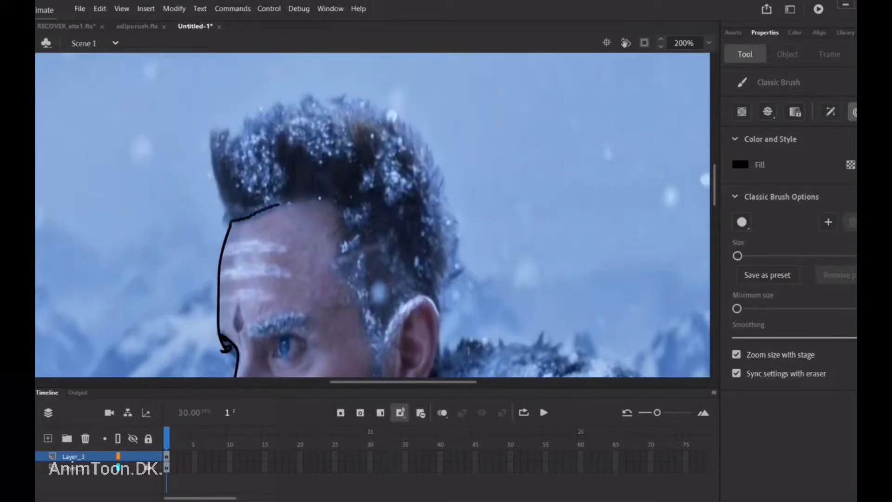
pyautogui.moveTo(331, 266); pyautogui.dragTo(369, 326)
pyautogui.scroll(-2, 369, 325)
pyautogui.press('e')
pyautogui.moveTo(371, 243)
pyautogui.mouseDown()
pyautogui.moveTo(360, 217)
pyautogui.moveTo(377, 265)
pyautogui.mouseUp()
pyautogui.press('b')
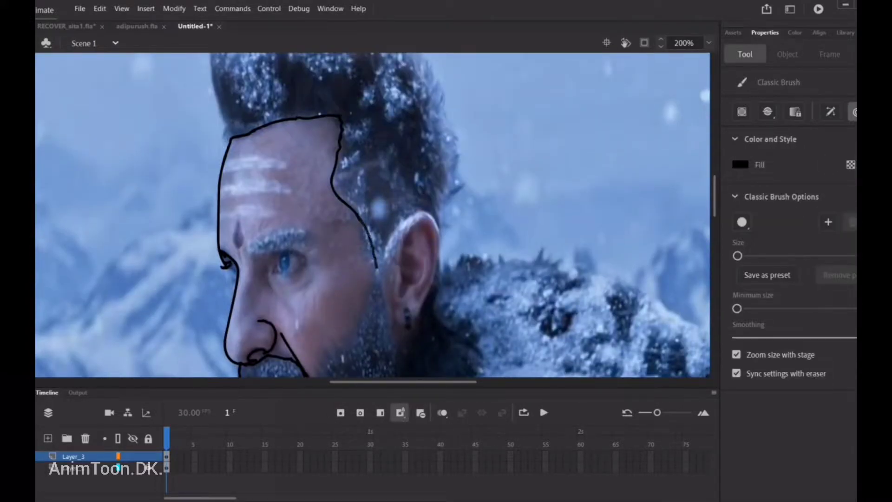
# - Outline the man's ear, connect the sideburn to it and erase the surplus line at the temple
pyautogui.moveTo(440, 228); pyautogui.dragTo(436, 281)
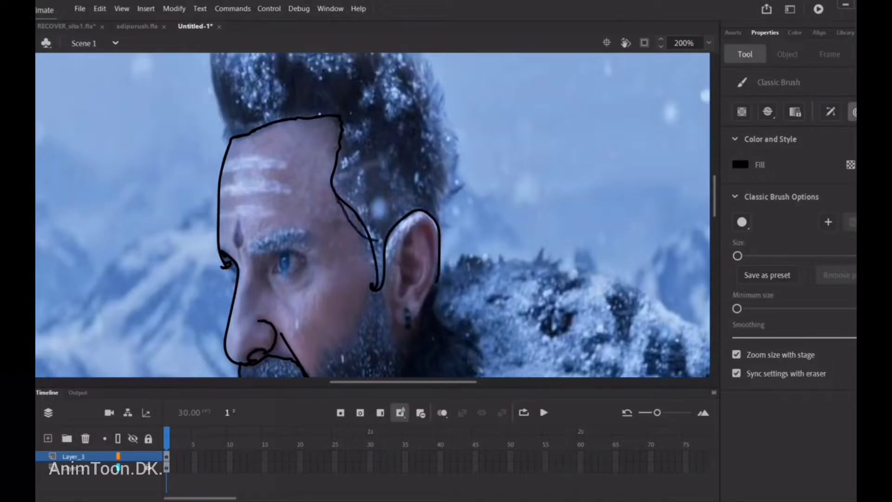
pyautogui.moveTo(374, 240); pyautogui.dragTo(387, 238)
pyautogui.press('e')
pyautogui.moveTo(342, 200); pyautogui.dragTo(356, 203)
pyautogui.press('b')
# - Trace the outer outline of the man's hair from the ear over the head and down the neck
pyautogui.moveTo(437, 280); pyautogui.dragTo(443, 122)
pyautogui.scroll(3, 444, 121)
pyautogui.moveTo(221, 291)
pyautogui.mouseDown()
pyautogui.moveTo(468, 249)
pyautogui.moveTo(472, 330)
pyautogui.mouseUp()
pyautogui.scroll(-3, 472, 330)
pyautogui.moveTo(472, 160); pyautogui.dragTo(468, 301)
# - Trace the jawline, lower hair tips and inner ear, plus the eyes, eyebrow and forehead mark
pyautogui.scroll(-3, 477, 125)
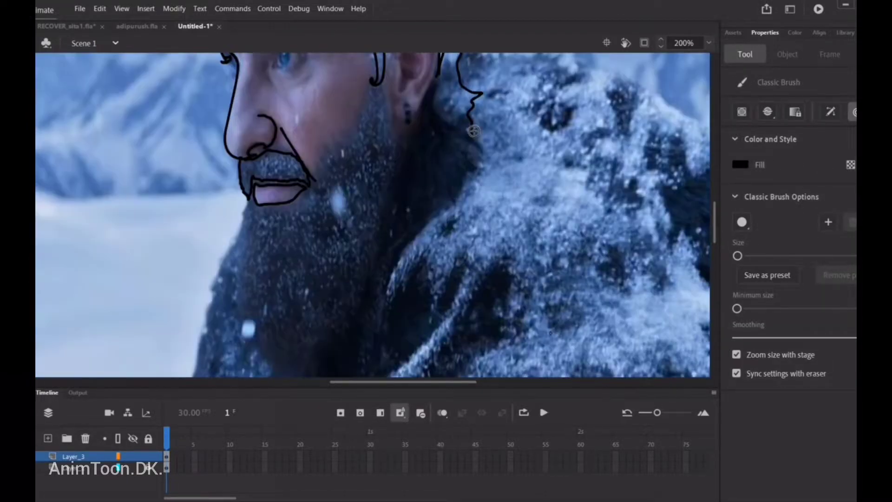
pyautogui.scroll(2, 259, 297)
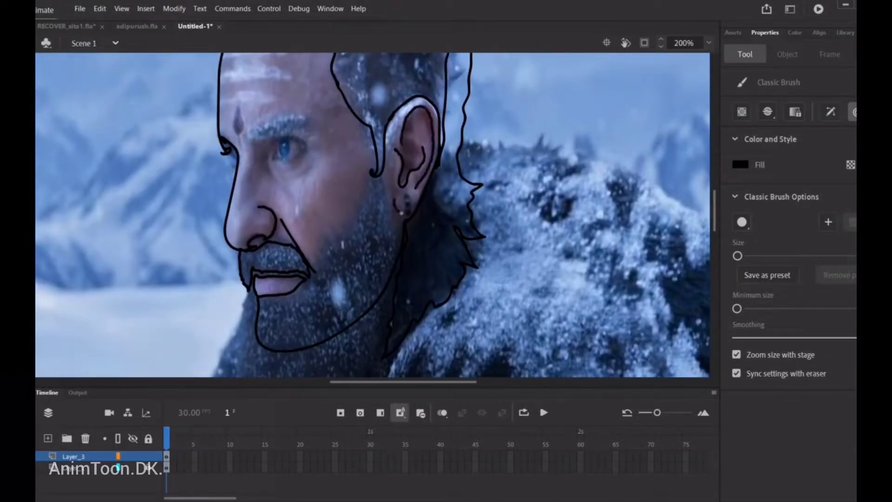
pyautogui.scroll(3, 412, 208)
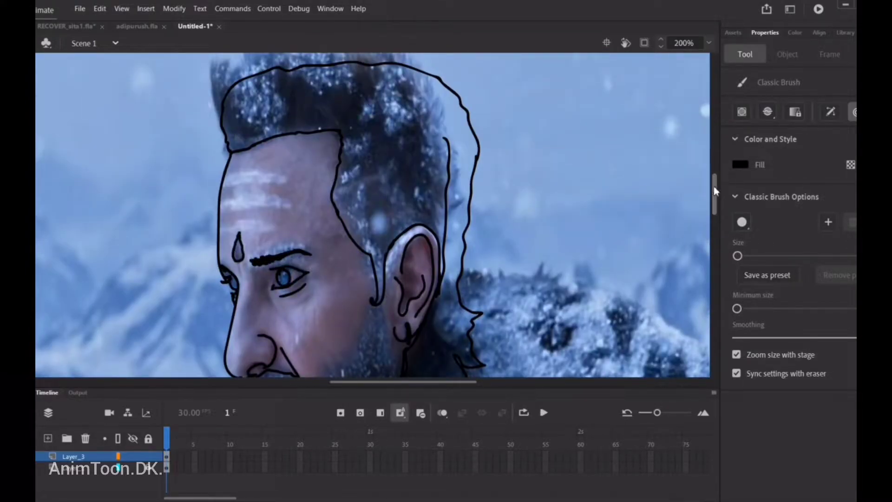
# - Trace the front edge running from the man's beard down towards his hands
pyautogui.scroll(-7, 256, 132)
pyautogui.moveTo(253, 106)
pyautogui.mouseDown()
pyautogui.moveTo(198, 247)
pyautogui.moveTo(176, 353)
pyautogui.mouseUp()
pyautogui.scroll(-3, 186, 279)
# - Rotate the canvas view and trace the outlines of the man's joined hands and each finger
pyautogui.hotkey('shift', 'h')
pyautogui.moveTo(190, 121); pyautogui.dragTo(168, 255)
pyautogui.scroll(-3, 169, 255)
pyautogui.press('b')
pyautogui.moveTo(118, 278)
pyautogui.mouseDown()
pyautogui.moveTo(167, 254)
pyautogui.moveTo(197, 187)
pyautogui.mouseUp()
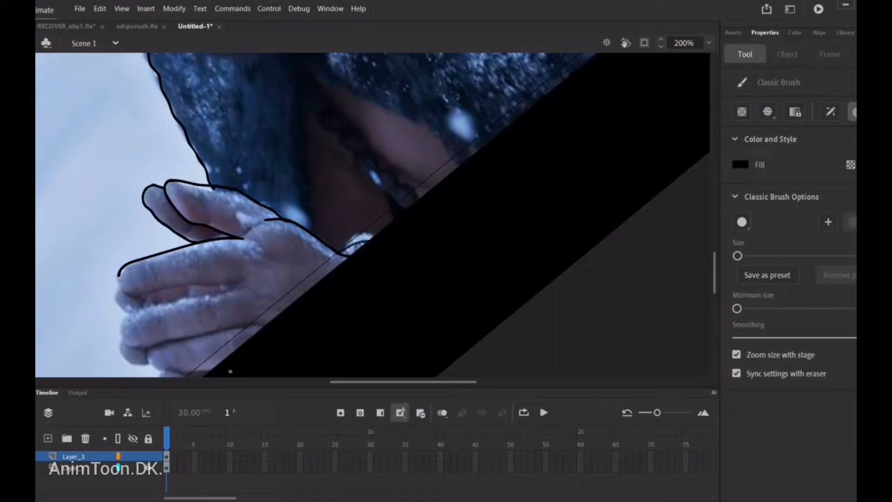
pyautogui.moveTo(272, 324); pyautogui.dragTo(273, 324)
pyautogui.moveTo(148, 347)
pyautogui.mouseDown()
pyautogui.moveTo(239, 285)
pyautogui.moveTo(142, 295)
pyautogui.moveTo(118, 274)
pyautogui.moveTo(142, 302)
pyautogui.mouseUp()
pyautogui.scroll(-3, 372, 214)
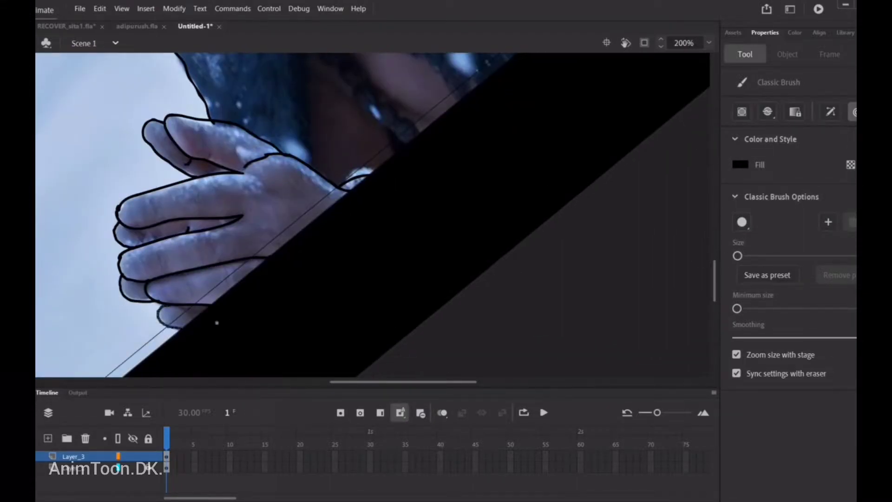
# - Trace the chest opening with its bead string, and the fur cloak's shoulder and back edge down to the photo's border
pyautogui.scroll(7, 378, 169)
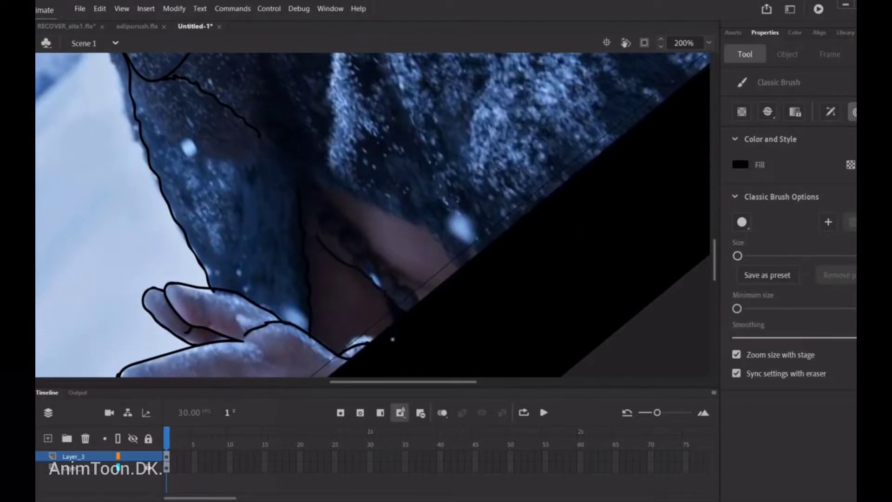
pyautogui.moveTo(316, 180)
pyautogui.mouseDown()
pyautogui.moveTo(362, 199)
pyautogui.moveTo(462, 266)
pyautogui.mouseUp()
pyautogui.scroll(7, 651, 157)
pyautogui.hscroll(10, 651, 158)
pyautogui.scroll(9, 652, 157)
pyautogui.moveTo(83, 75)
pyautogui.mouseDown()
pyautogui.moveTo(189, 60)
pyautogui.moveTo(450, 184)
pyautogui.moveTo(547, 349)
pyautogui.mouseUp()
pyautogui.scroll(-8, 715, 241)
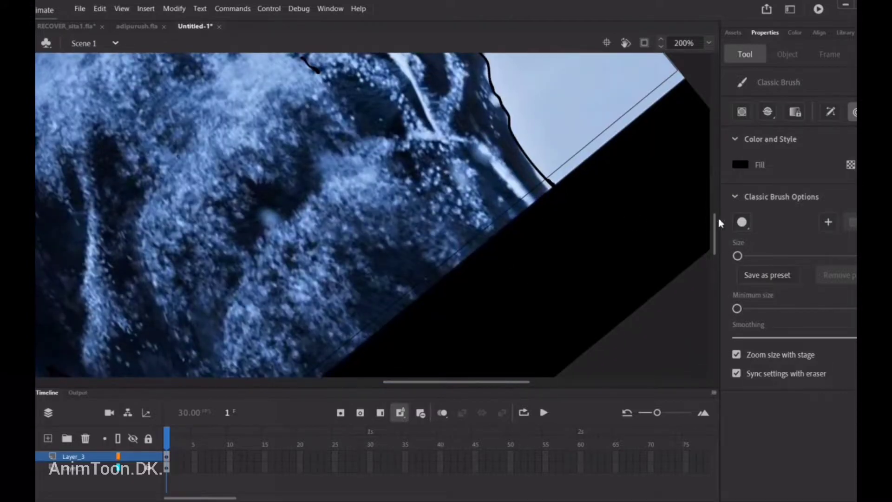
pyautogui.scroll(-10, 715, 221)
pyautogui.scroll(-4, 96, 328)
pyautogui.press('k')
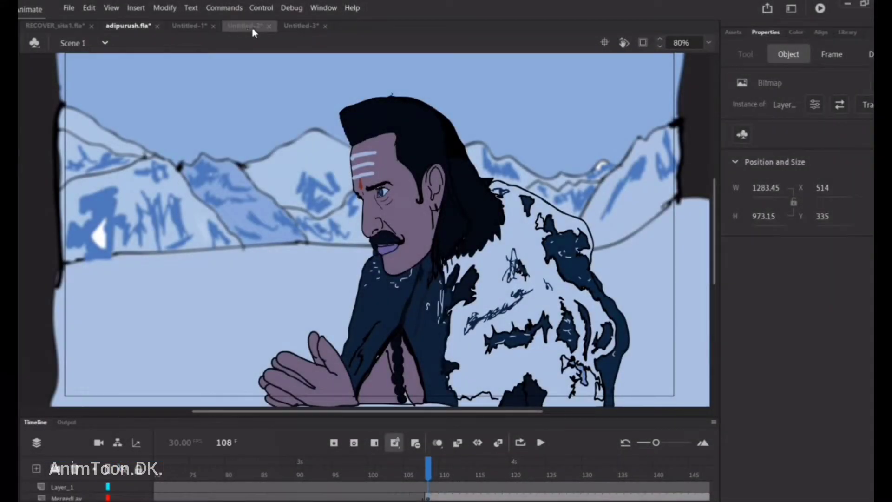
# - In Untitled-3, reposition the two crowns and copy the side-view crown
pyautogui.click(300, 27)
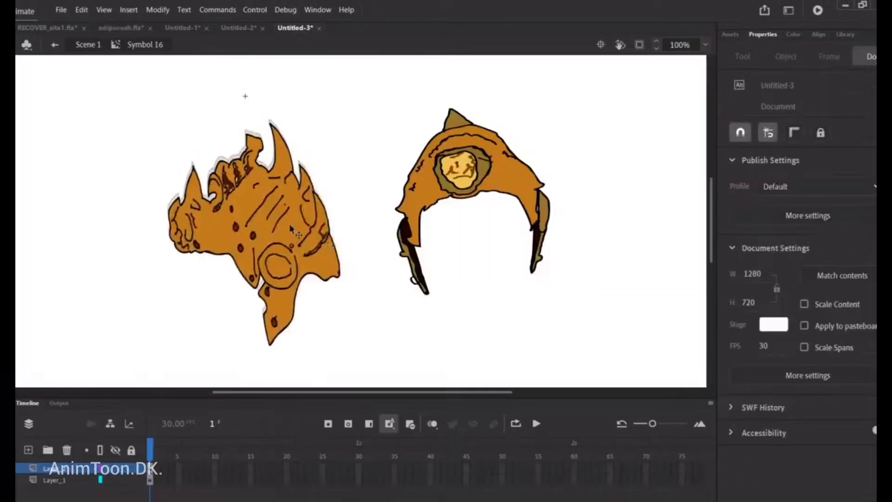
pyautogui.moveTo(261, 218); pyautogui.dragTo(221, 221)
pyautogui.moveTo(517, 185); pyautogui.dragTo(498, 200)
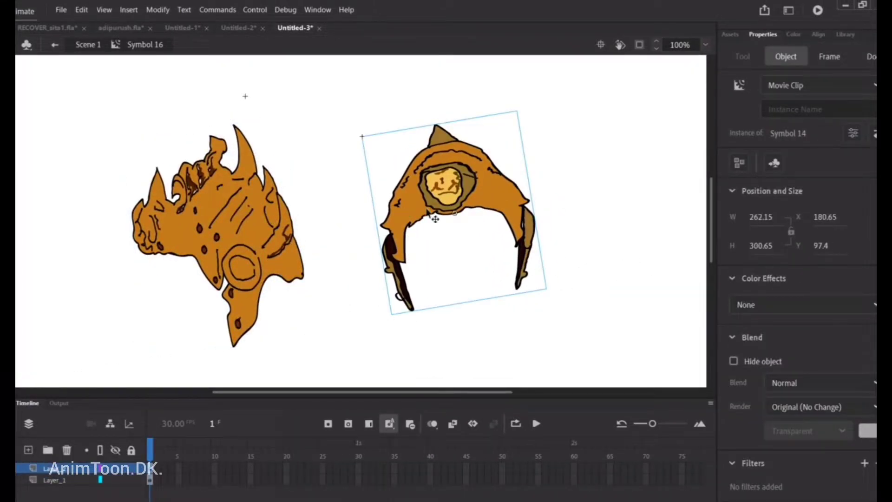
pyautogui.click(274, 248)
pyautogui.hotkey('ctrl', 'c')
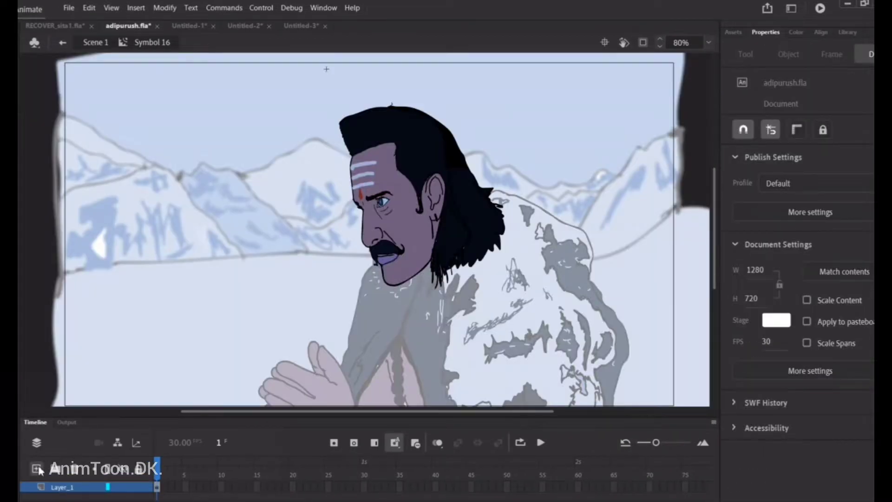
# - Add a layer inside the head symbol in adipurush.fla, paste the side-view crown and fit it onto the head
pyautogui.click(39, 470)
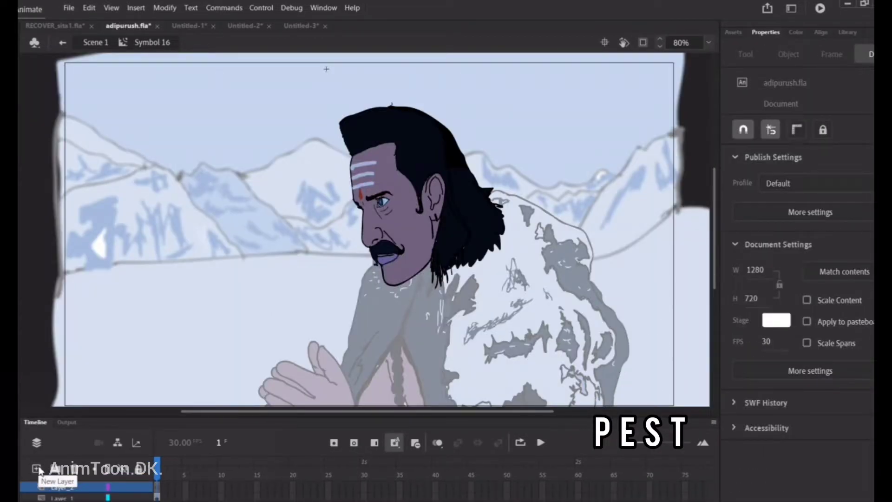
pyautogui.hotkey('ctrl', 'v')
pyautogui.moveTo(411, 240); pyautogui.dragTo(451, 140)
pyautogui.doubleClick(676, 182)
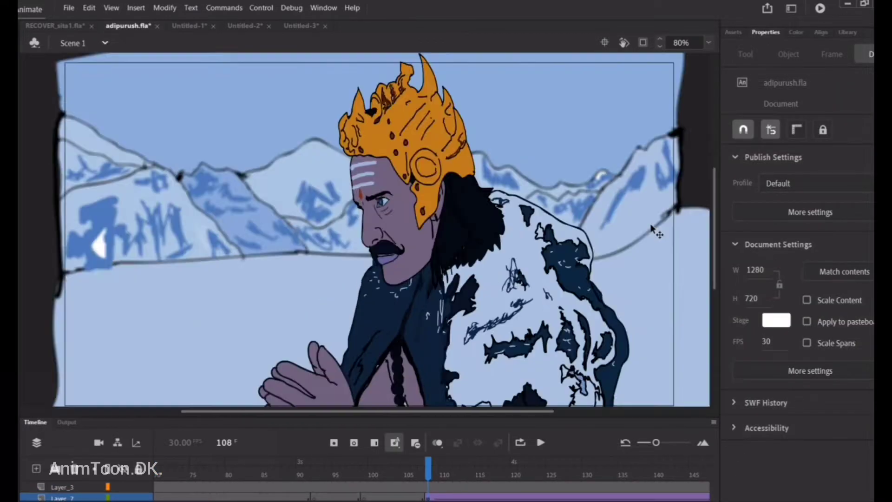
pyautogui.moveTo(716, 217)
pyautogui.mouseDown()
pyautogui.moveTo(723, 207)
pyautogui.moveTo(717, 222)
pyautogui.mouseUp()
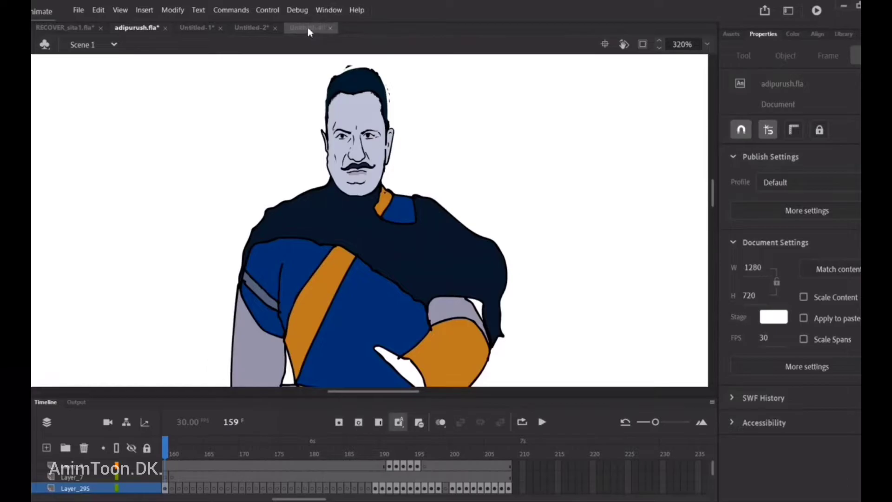
# - Paste the front-view crown from Untitled-3 into adipurush.fla at frame 159, putting duplicate library items into a folder
pyautogui.click(308, 27)
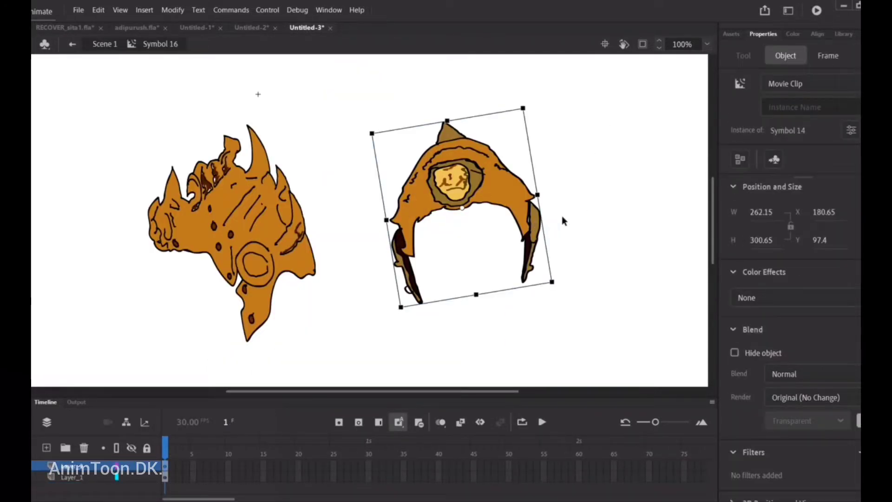
pyautogui.click(135, 29)
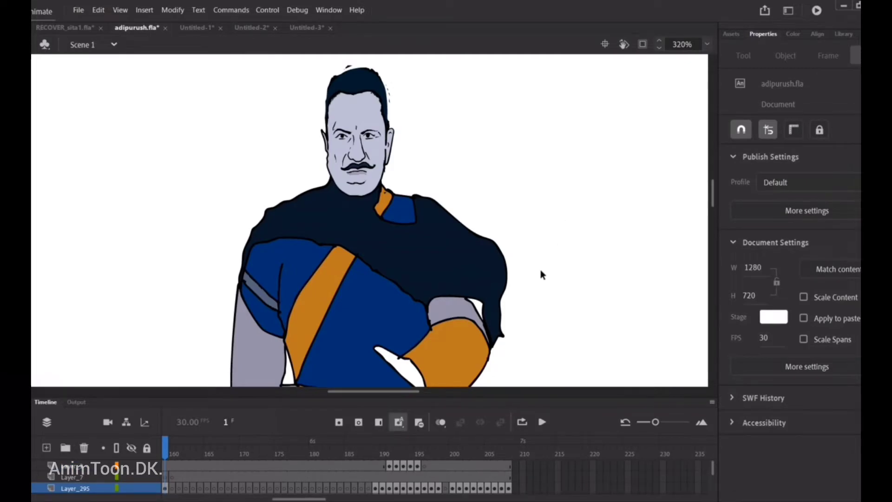
pyautogui.hotkey('ctrl', 'v')
pyautogui.click(372, 273)
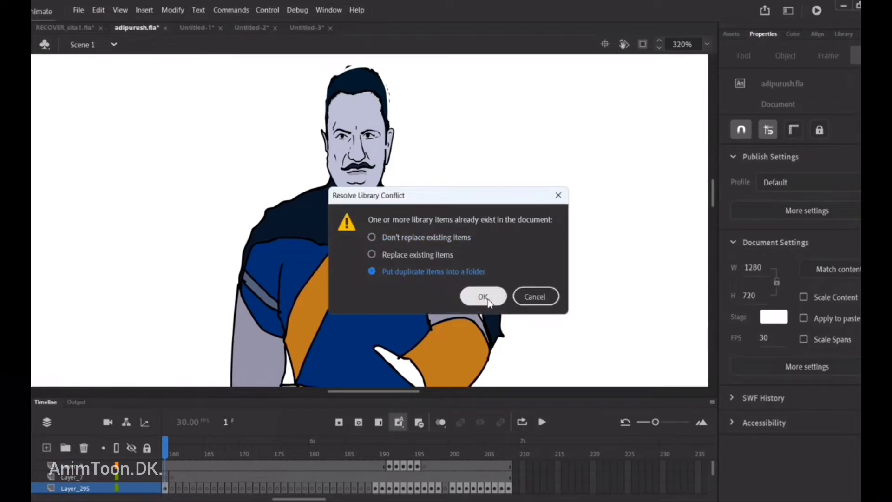
pyautogui.click(481, 294)
# - Scale down the pasted front-view crown and place it on the standing figure's head
pyautogui.scroll(-10, 715, 210)
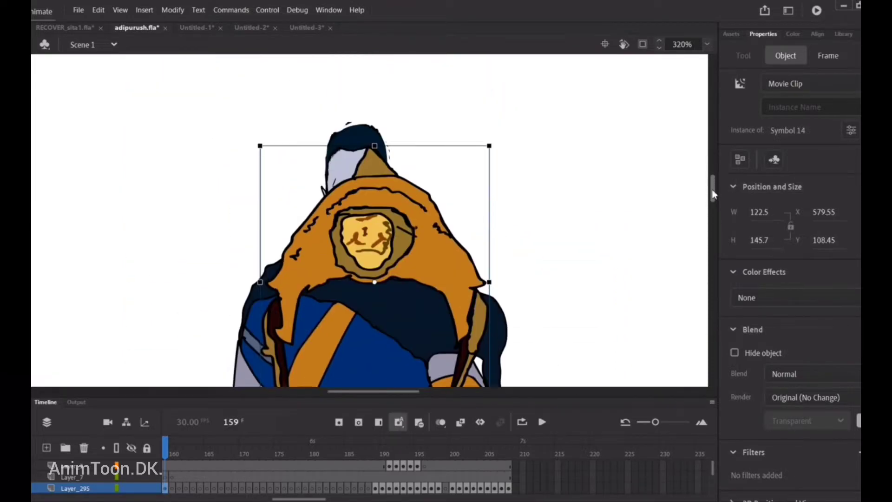
pyautogui.moveTo(490, 326); pyautogui.dragTo(408, 332)
pyautogui.moveTo(396, 293); pyautogui.dragTo(397, 280)
pyautogui.hotkey('ctrl', '=')
pyautogui.moveTo(465, 329); pyautogui.dragTo(448, 337)
pyautogui.moveTo(429, 249)
pyautogui.mouseDown()
pyautogui.moveTo(419, 258)
pyautogui.moveTo(443, 234)
pyautogui.moveTo(418, 257)
pyautogui.mouseUp()
pyautogui.click(494, 307)
pyautogui.hotkey('ctrl', '-')
pyautogui.hotkey('ctrl', '=')
# - Fine-tune the size and position of the front-view crown on the standing figure's head
pyautogui.click(399, 251)
pyautogui.moveTo(420, 348); pyautogui.dragTo(434, 358)
pyautogui.moveTo(410, 252); pyautogui.dragTo(410, 256)
pyautogui.hotkey('ctrl', '-')
pyautogui.moveTo(420, 225); pyautogui.dragTo(415, 225)
pyautogui.click(653, 243)
pyautogui.hotkey('ctrl', '-')
pyautogui.hotkey('ctrl', '-')
pyautogui.hotkey('ctrl', '=')
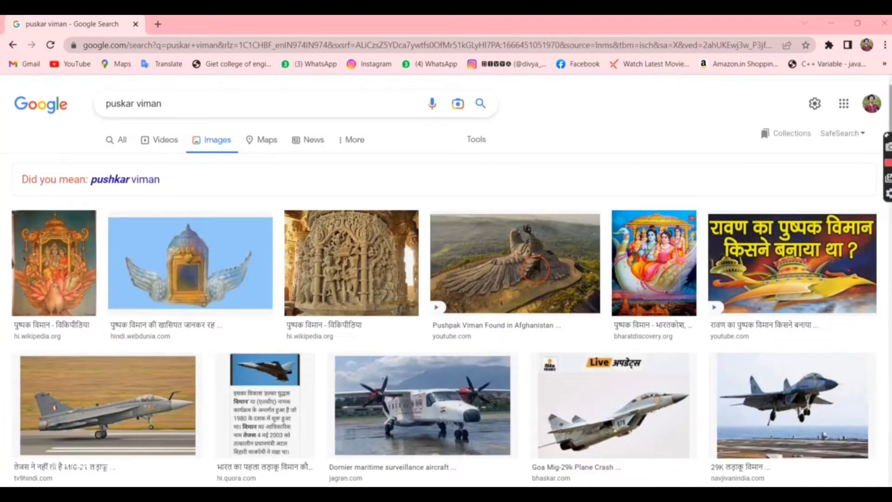
# - Browse the Google image results for "puskar viman" in the browser as reference
pyautogui.scroll(-7, 889, 172)
pyautogui.scroll(7, 446, 297)
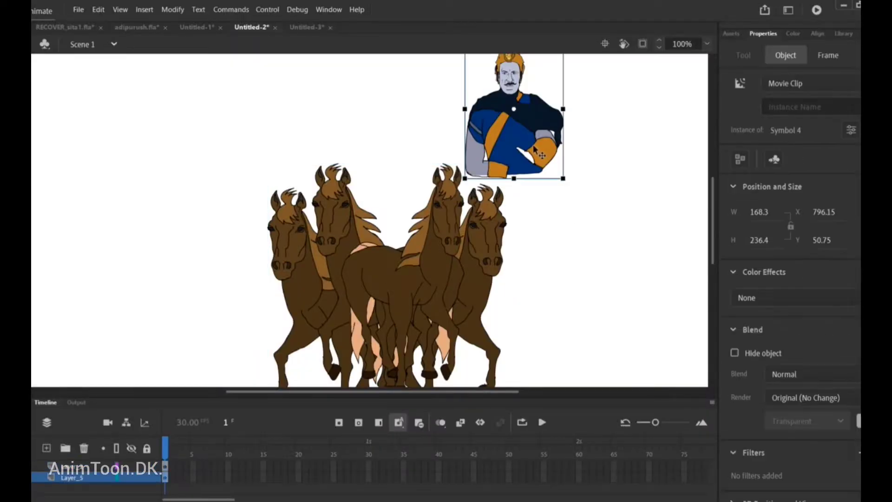
# - Move the crowned figure in Untitled-2 to the middle behind the horses, at about X 589.1, Y 176.75
pyautogui.moveTo(534, 149); pyautogui.dragTo(415, 222)
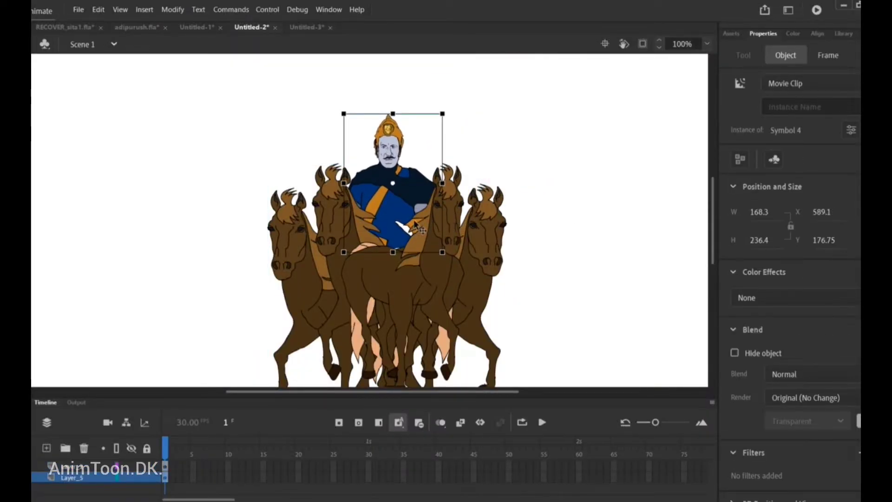
# - Fill the white gap at the crossed hand inside the crowned figure's symbol with the pale lavender skin colour
pyautogui.doubleClick(421, 210)
pyautogui.press('k')
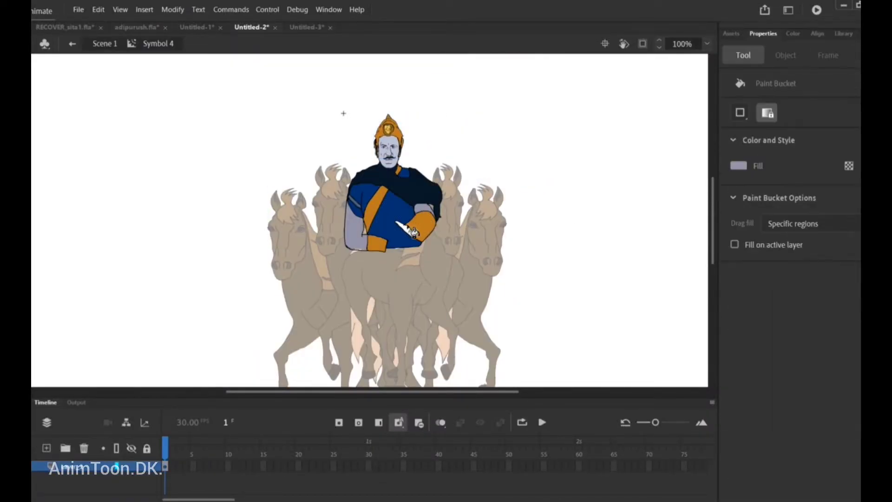
pyautogui.press('v')
pyautogui.doubleClick(612, 242)
# - Resize the crowned figure to about 162 by 213 and move it up above the horses' heads
pyautogui.moveTo(424, 187)
pyautogui.mouseDown()
pyautogui.moveTo(427, 114)
pyautogui.moveTo(420, 142)
pyautogui.mouseUp()
pyautogui.press('q')
pyautogui.moveTo(439, 207); pyautogui.dragTo(490, 233)
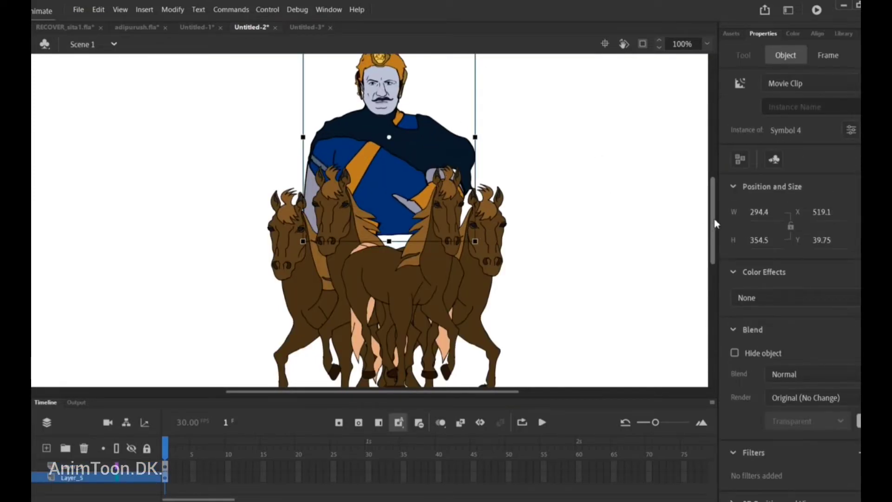
pyautogui.moveTo(713, 222); pyautogui.dragTo(714, 212)
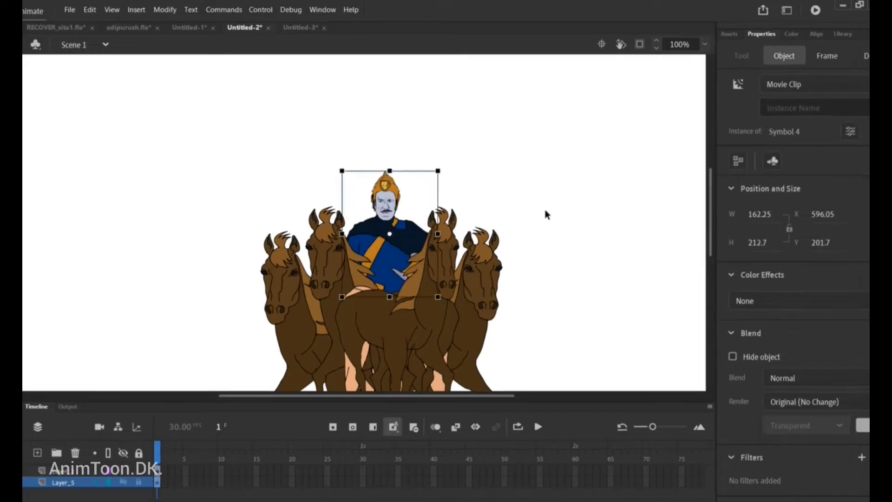
pyautogui.scroll(-3, 372, 233)
pyautogui.click(405, 160)
pyautogui.moveTo(405, 160); pyautogui.dragTo(405, 128)
pyautogui.scroll(3, 405, 130)
# - Add a new layer and brush a black outline of the chariot body between the horses in front of the figure
pyautogui.click(38, 453)
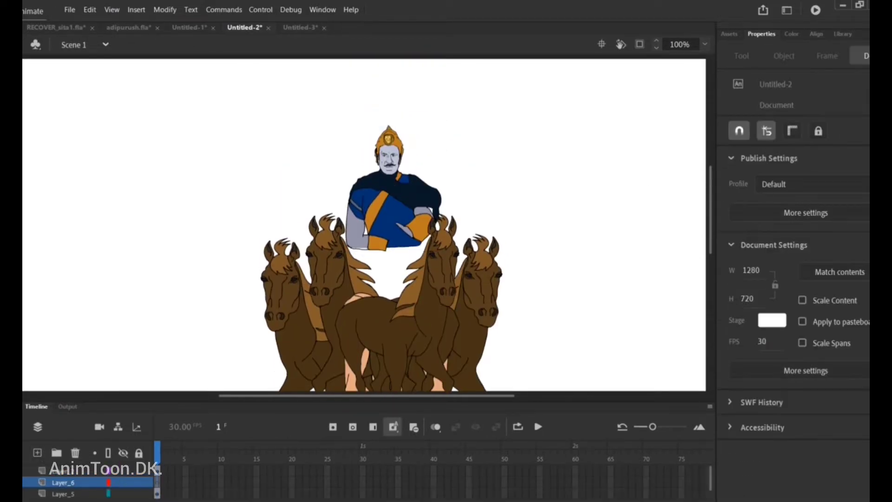
pyautogui.press('b')
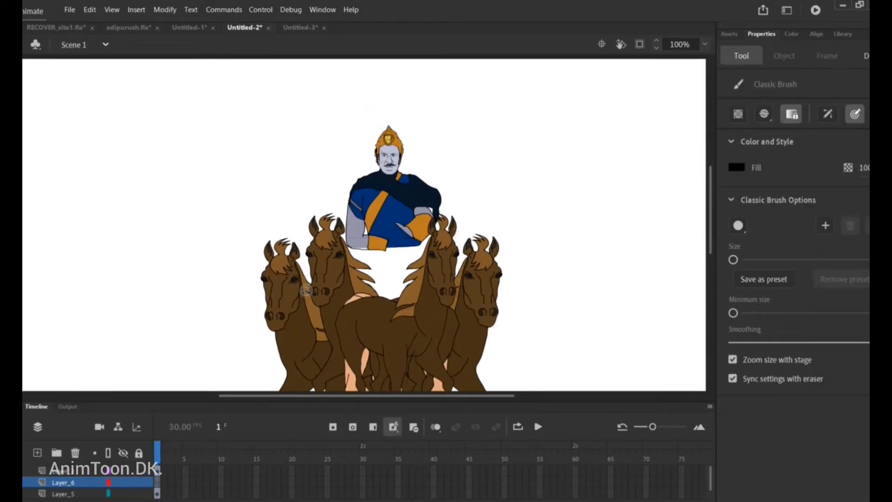
pyautogui.moveTo(311, 316); pyautogui.dragTo(313, 323)
# - Fill the chariot body sections with a light brown matching the horses' manes
pyautogui.click(12, 387)
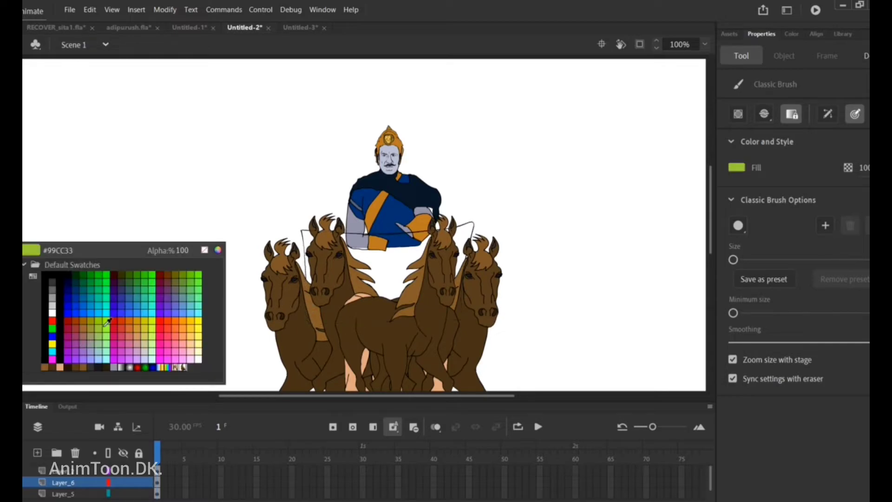
pyautogui.click(316, 315)
pyautogui.press('k')
pyautogui.click(305, 242)
pyautogui.click(466, 233)
pyautogui.click(403, 287)
pyautogui.click(12, 386)
pyautogui.click(167, 275)
pyautogui.press('b')
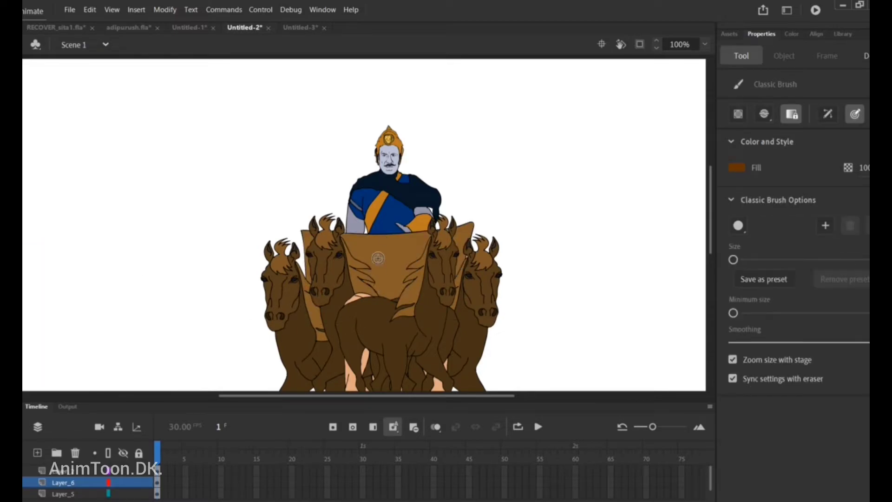
# - Fill the three visible chariot body sections with a very dark brown
pyautogui.click(12, 387)
pyautogui.click(315, 291)
pyautogui.press('k')
pyautogui.click(306, 241)
pyautogui.click(466, 234)
pyautogui.click(395, 270)
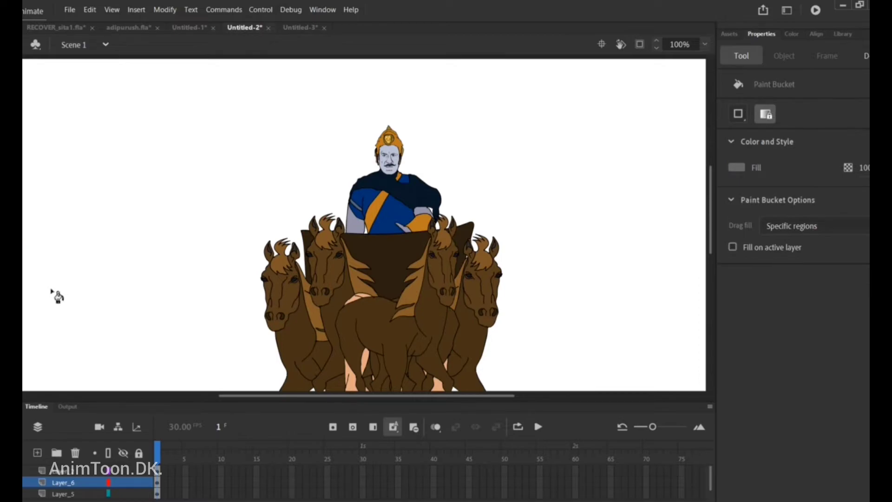
# - Brush thin grey reins fanning out from the figure's hand across the chariot front to the horses
pyautogui.press('b')
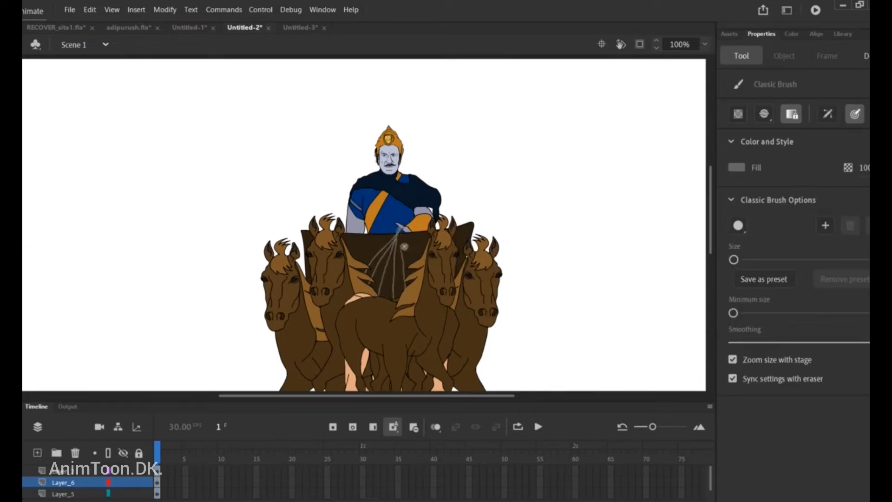
pyautogui.click(157, 483)
pyautogui.press('v')
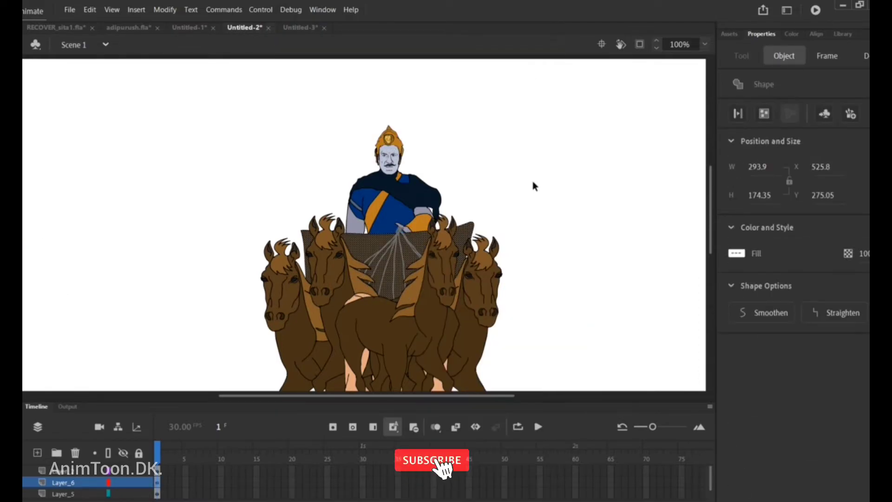
pyautogui.click(528, 91)
pyautogui.press('b')
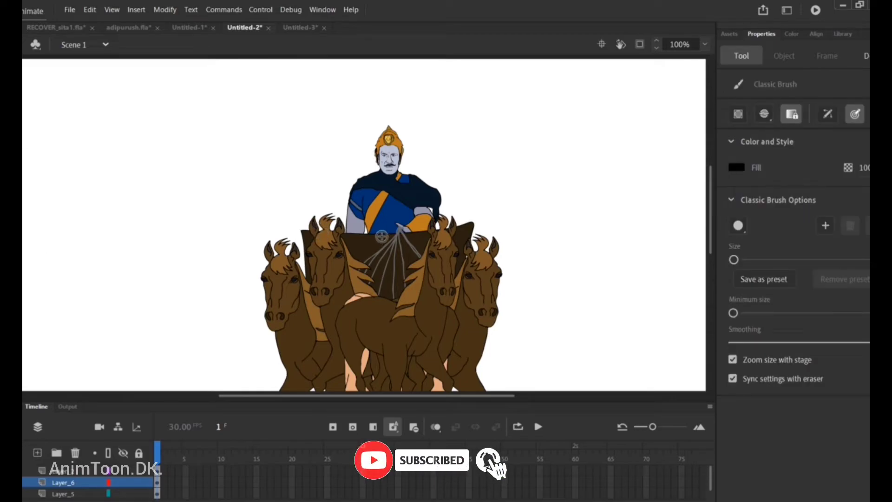
pyautogui.press('k')
pyautogui.click(384, 187)
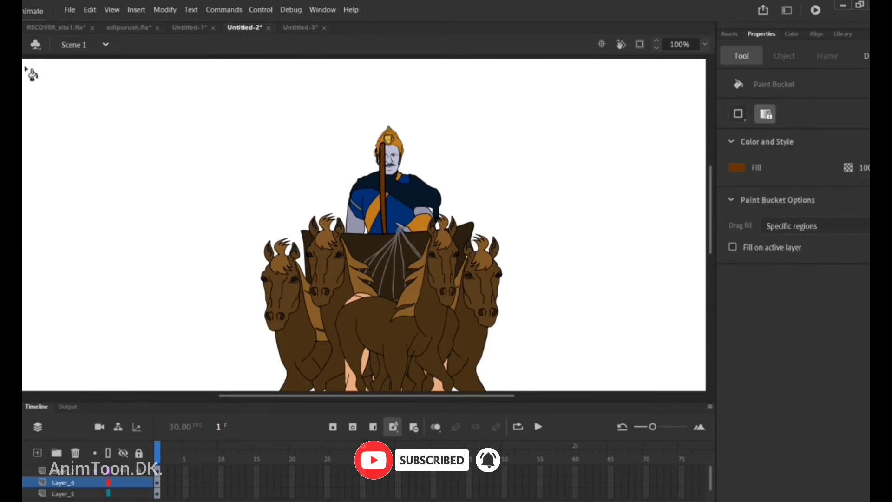
pyautogui.press('v')
pyautogui.click(157, 483)
pyautogui.hotkey('ctrl', 'x')
# - Add a new layer and place it below Layer_5, behind the crowned figure
pyautogui.click(63, 494)
pyautogui.click(38, 453)
pyautogui.click(13, 235)
pyautogui.click(98, 298)
pyautogui.scroll(-1, 65, 483)
pyautogui.moveTo(63, 483); pyautogui.dragTo(64, 499)
# - Brush black outlines of an umbrella with its pole and a wide seat back with fold lines behind the figure
pyautogui.click(14, 235)
pyautogui.click(53, 275)
pyautogui.press('b')
pyautogui.moveTo(382, 235)
pyautogui.mouseDown()
pyautogui.moveTo(375, 230)
pyautogui.moveTo(375, 267)
pyautogui.mouseUp()
pyautogui.moveTo(376, 119)
pyautogui.mouseDown()
pyautogui.moveTo(327, 130)
pyautogui.moveTo(496, 138)
pyautogui.moveTo(329, 125)
pyautogui.mouseUp()
pyautogui.moveTo(307, 227)
pyautogui.mouseDown()
pyautogui.moveTo(474, 180)
pyautogui.moveTo(464, 223)
pyautogui.moveTo(433, 218)
pyautogui.mouseUp()
pyautogui.moveTo(452, 190); pyautogui.dragTo(451, 217)
# - Fill the seat back behind the figure with dark olive green
pyautogui.click(14, 235)
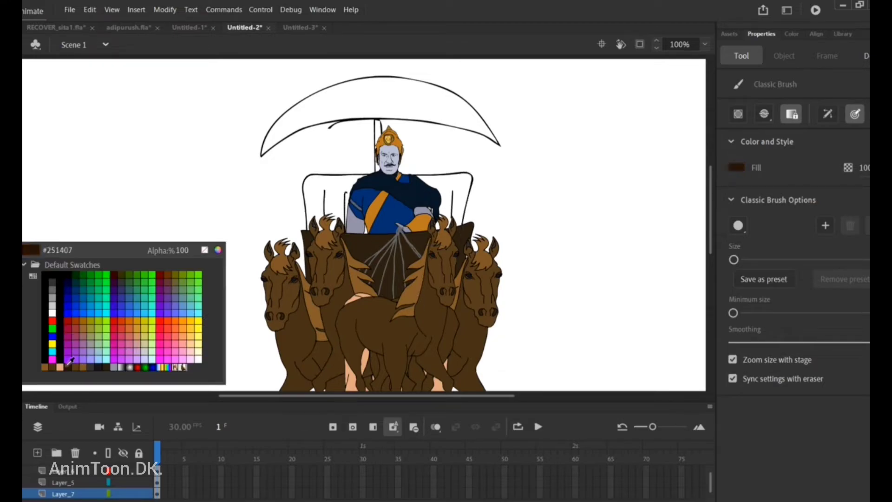
pyautogui.click(177, 272)
pyautogui.press('k')
pyautogui.click(444, 191)
pyautogui.click(347, 190)
# - Brush curved black fold lines across the umbrella canopy
pyautogui.click(14, 234)
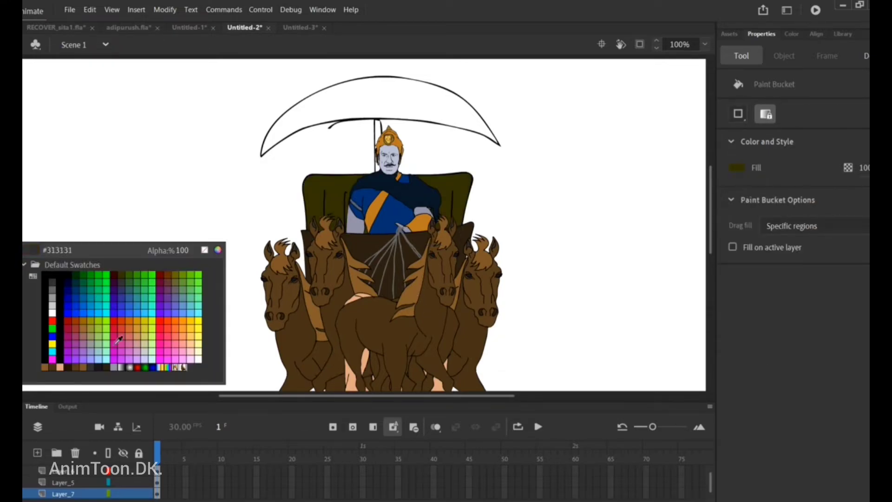
pyautogui.click(53, 274)
pyautogui.press('b')
pyautogui.moveTo(361, 90); pyautogui.dragTo(283, 124)
pyautogui.moveTo(383, 92); pyautogui.dragTo(337, 114)
# - Fill the umbrella canopy sections with orange
pyautogui.click(14, 235)
pyautogui.click(261, 278)
pyautogui.click(14, 234)
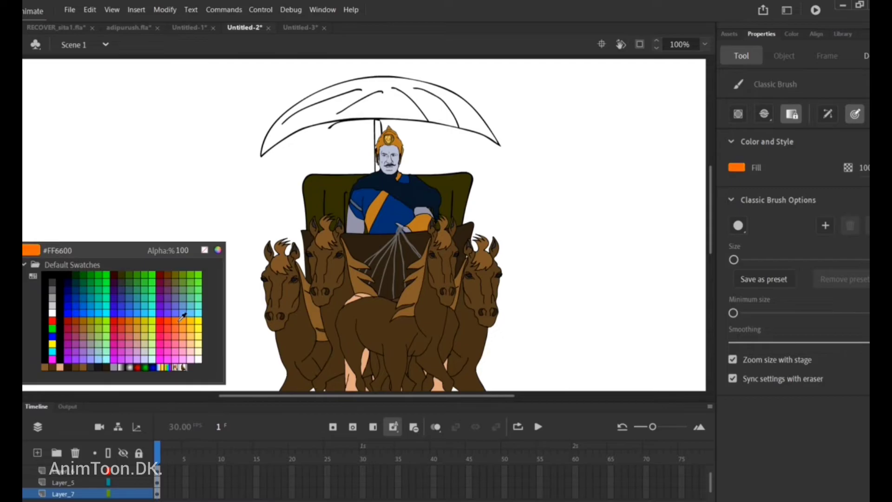
pyautogui.click(180, 322)
pyautogui.press('k')
pyautogui.click(393, 109)
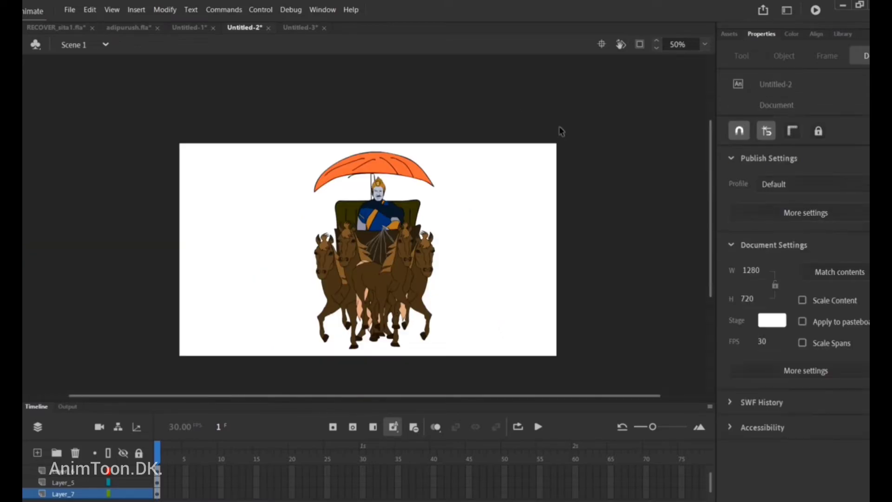
# - Stretch the horse group horizontally about its centre to a width of 598.3, keeping its height
pyautogui.click(432, 253)
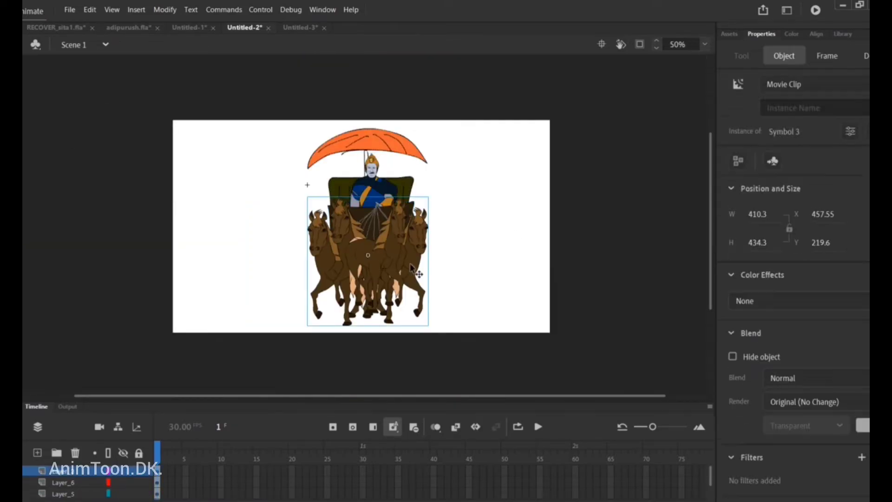
pyautogui.press('q')
pyautogui.moveTo(429, 261); pyautogui.dragTo(456, 261)
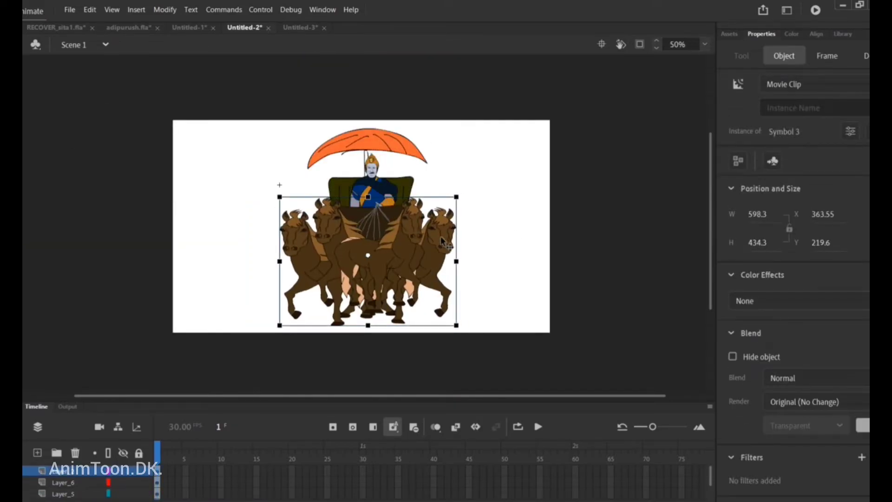
pyautogui.scroll(-3, 627, 261)
pyautogui.scroll(2, 628, 262)
pyautogui.click(584, 251)
pyautogui.hotkey('ctrl', 'a')
pyautogui.click(585, 256)
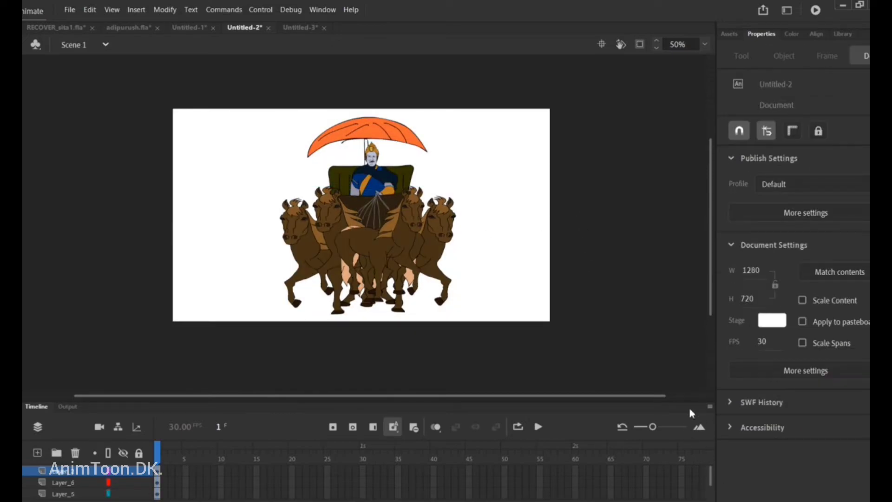
# - Add a layer at the bottom of the stack and brush black outlines of ragged, trailing cloths on both sides of the horses
pyautogui.moveTo(710, 474); pyautogui.dragTo(711, 491)
pyautogui.click(75, 494)
pyautogui.click(37, 453)
pyautogui.press('b')
pyautogui.moveTo(410, 216); pyautogui.dragTo(481, 217)
pyautogui.moveTo(537, 250); pyautogui.dragTo(538, 249)
pyautogui.hotkey('ctrl', 'z')
pyautogui.moveTo(449, 237)
pyautogui.mouseDown()
pyautogui.moveTo(503, 246)
pyautogui.moveTo(407, 252)
pyautogui.mouseUp()
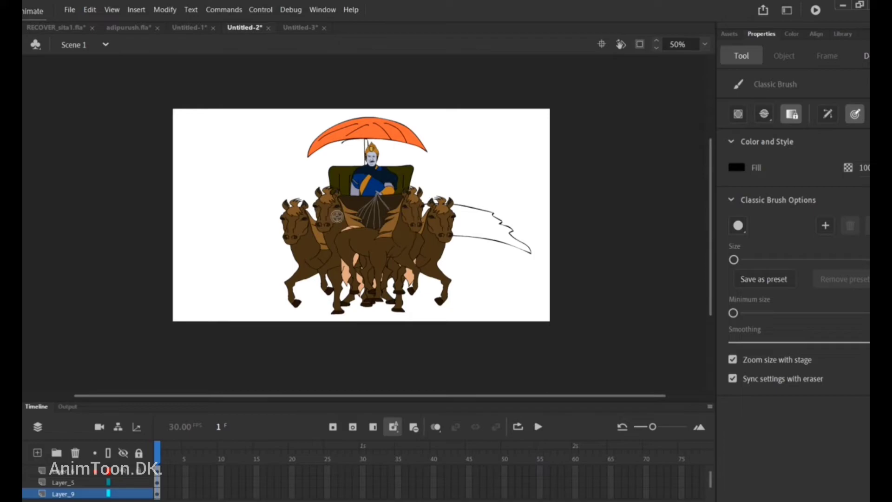
pyautogui.moveTo(258, 263); pyautogui.dragTo(335, 208)
# - Fill both ragged cloth shapes beside the horses with medium grey
pyautogui.click(11, 250)
pyautogui.click(59, 367)
pyautogui.click(11, 250)
pyautogui.click(52, 298)
pyautogui.press('k')
pyautogui.click(261, 227)
pyautogui.click(478, 232)
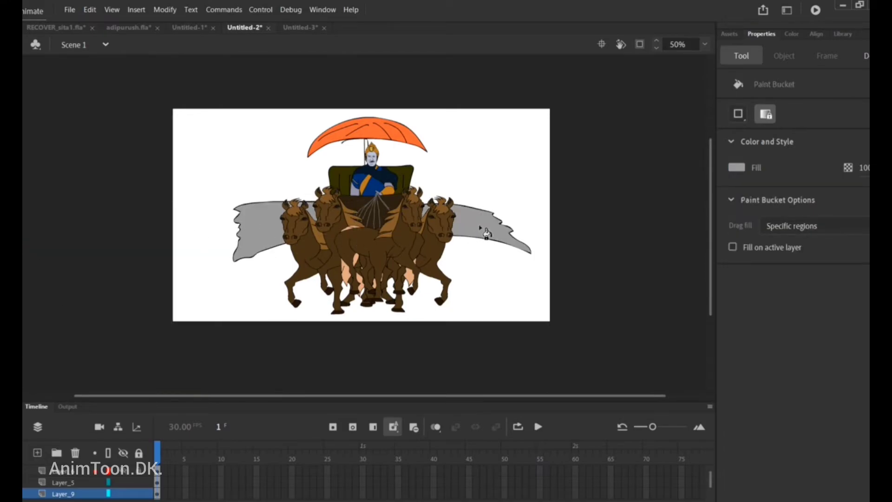
# - Brush black fold lines onto both grey cloth shapes
pyautogui.click(11, 250)
pyautogui.click(52, 275)
pyautogui.press('b')
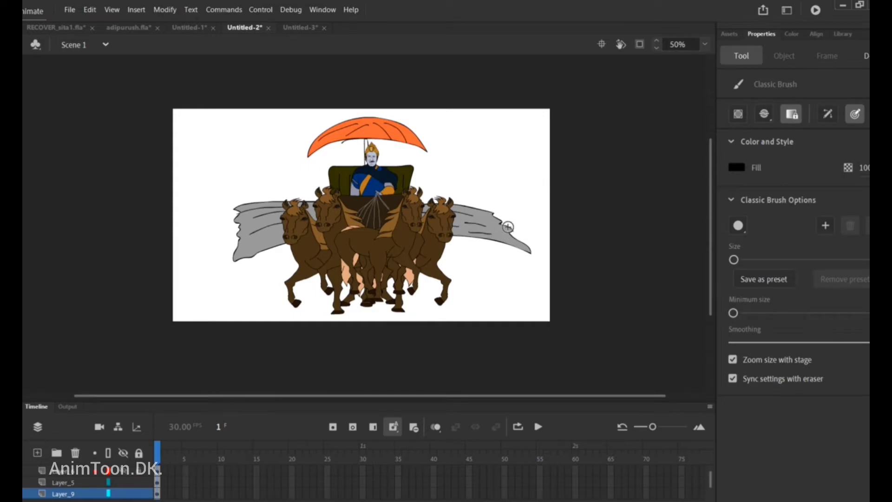
pyautogui.press('v')
pyautogui.click(418, 200)
pyautogui.rightClick(484, 220)
pyautogui.click(652, 136)
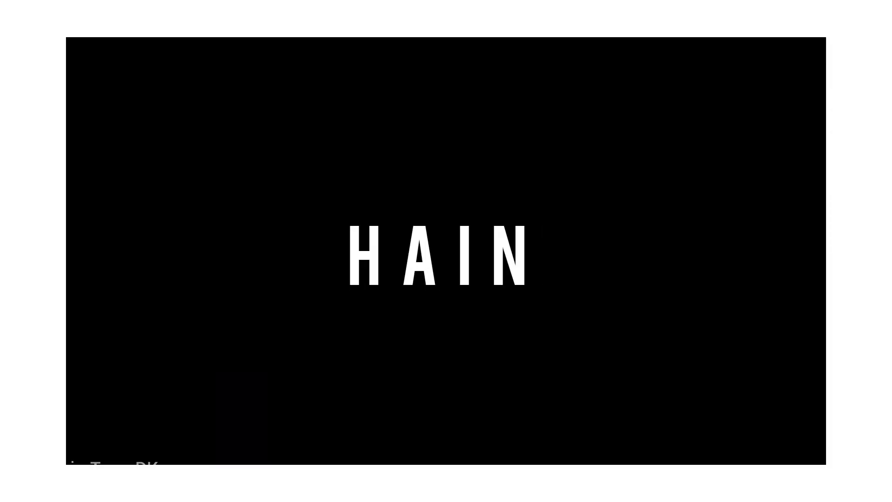